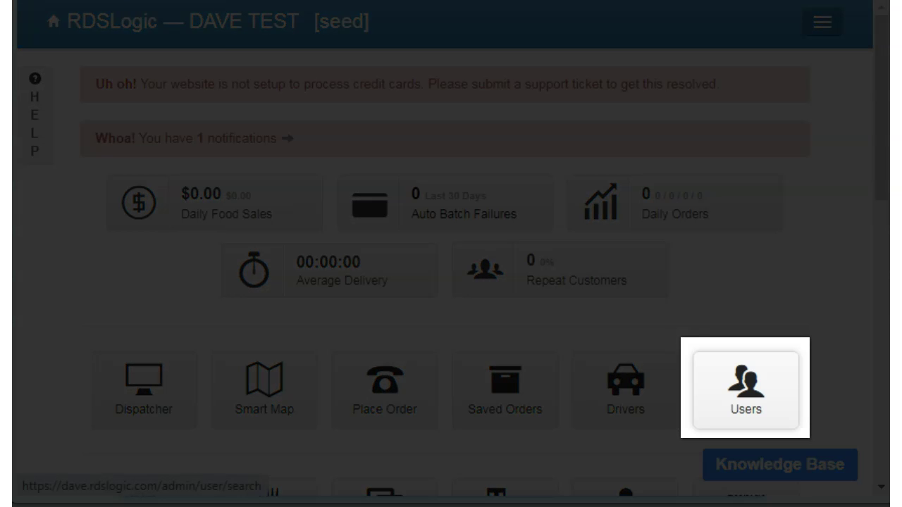
- Open the user management page and review the roles available for a new user, including Restaurant
left_click(745, 390)
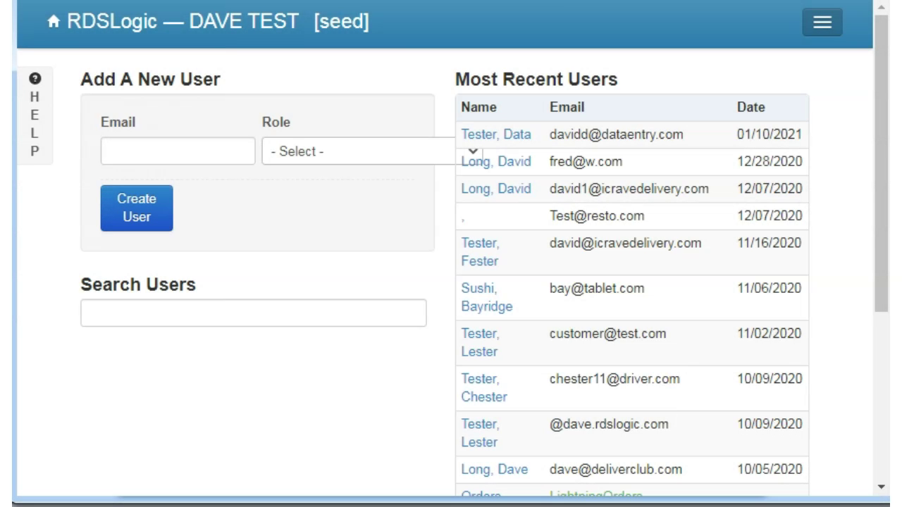
left_click(366, 151)
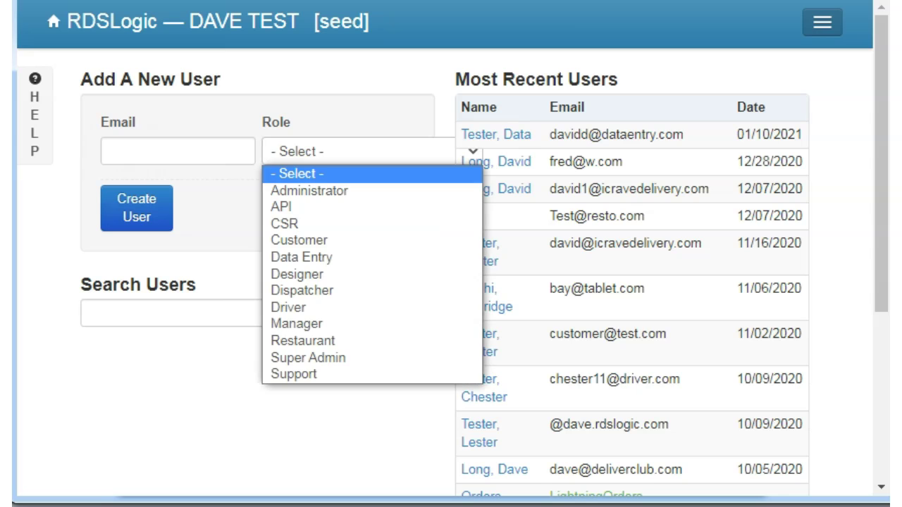
key("Down")
key("Down")
key("Down")
key("Down")
key("Down")
key("Down")
key("Down")
key("Down")
key("Down")
key("Down")
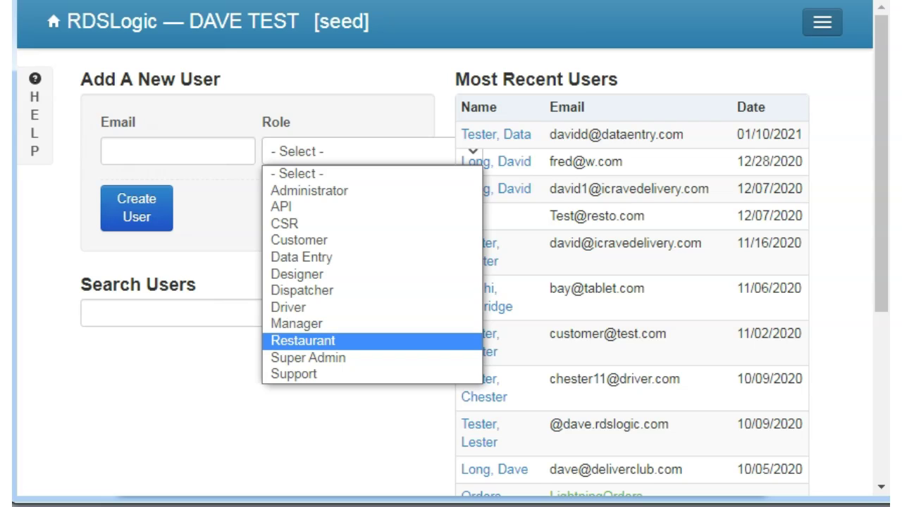
key("Escape")
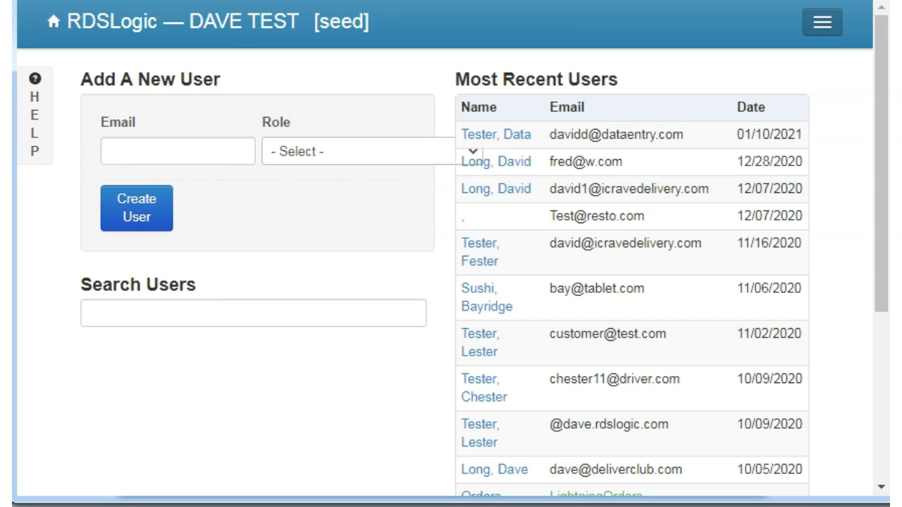
- Open the Bayridge Sushi restaurant account and examine its role, assigned restaurants, OrderLogic app settings and notes
left_click(614, 296)
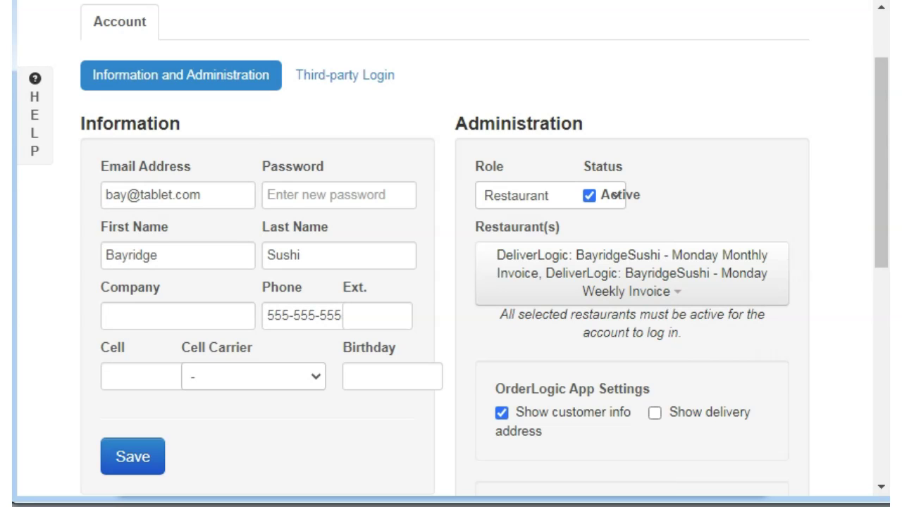
scroll(445, 253, "down", 1)
scroll(445, 254, "down", 1)
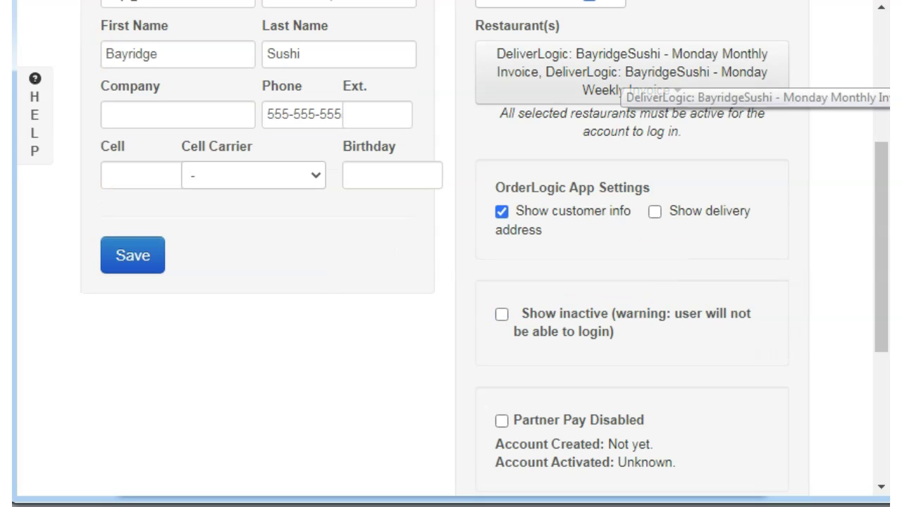
left_click(624, 78)
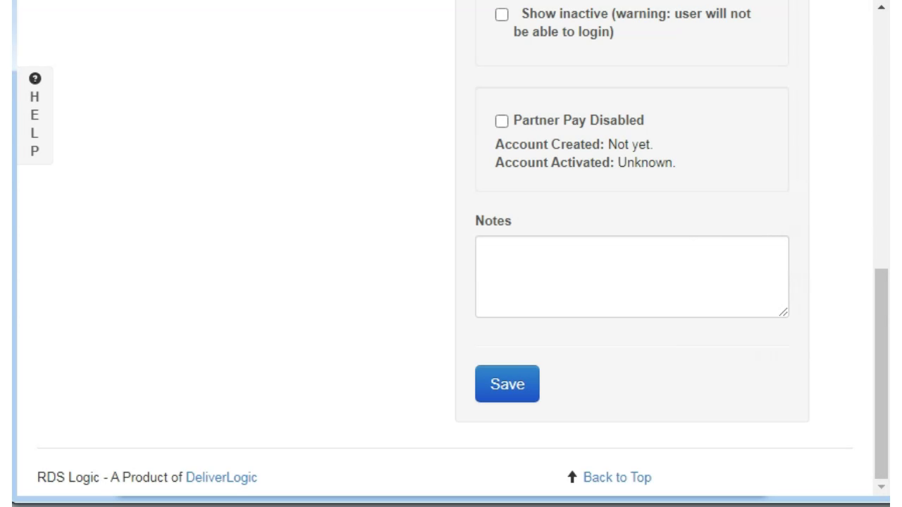
scroll(451, 254, "up", 3)
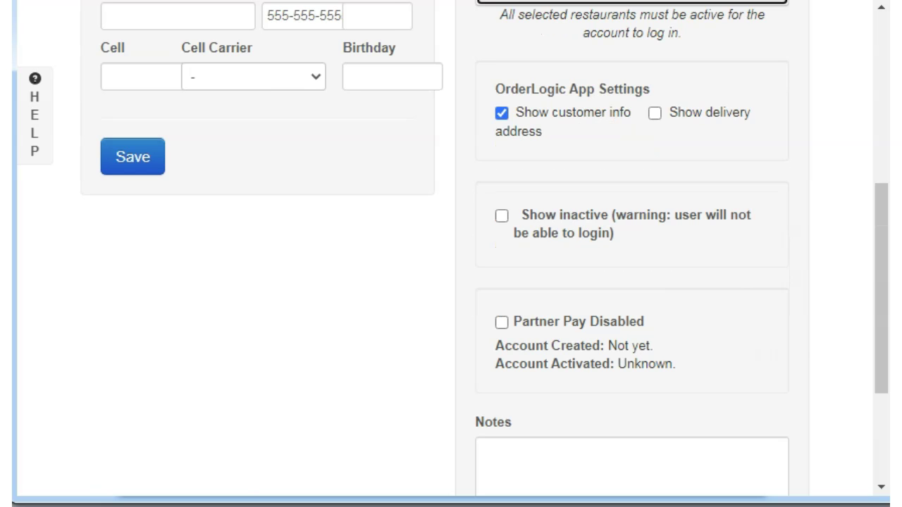
scroll(607, 96, "up", 1)
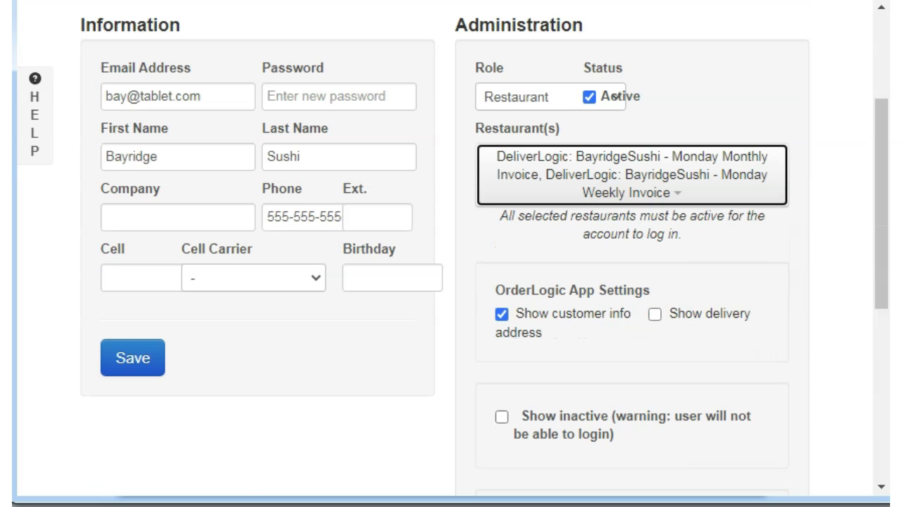
scroll(615, 96, "up", 1)
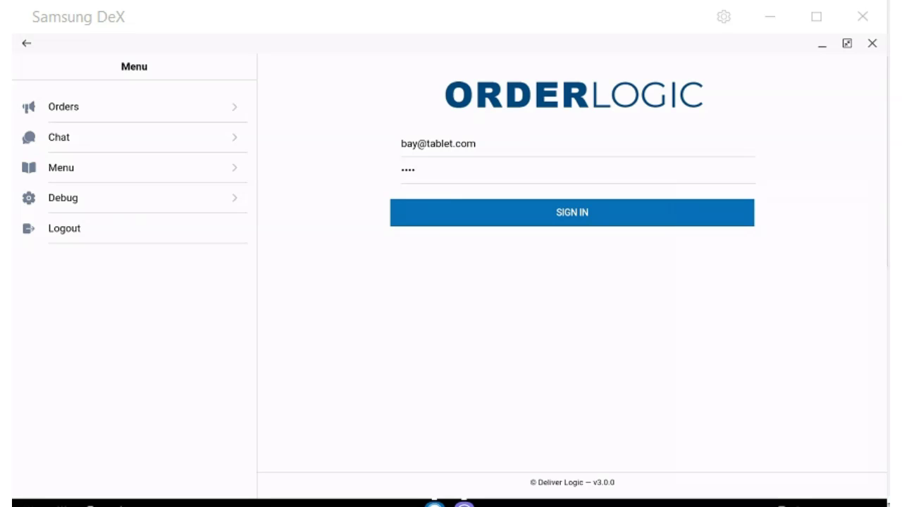
- Switch to the OrderLogic app, sign in with the prefilled restaurant account, and look through the completed, scheduled and active orders
left_click(572, 213)
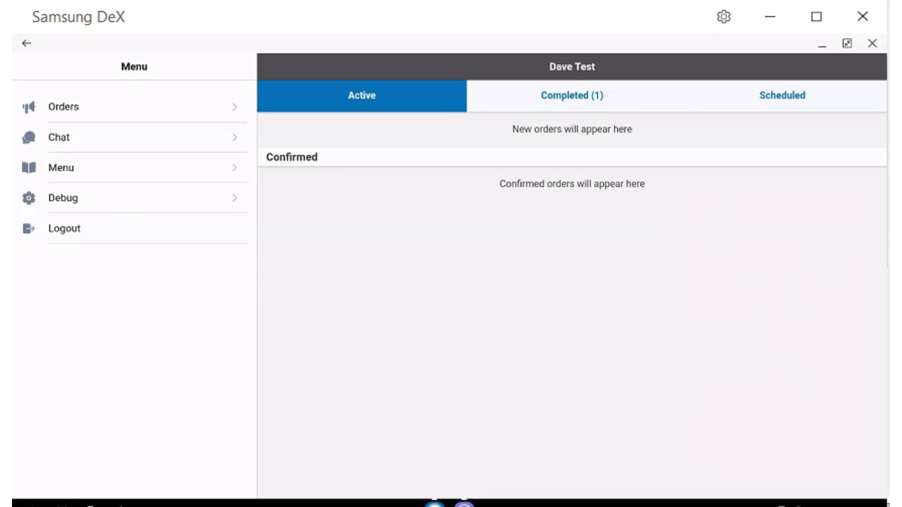
left_click(572, 96)
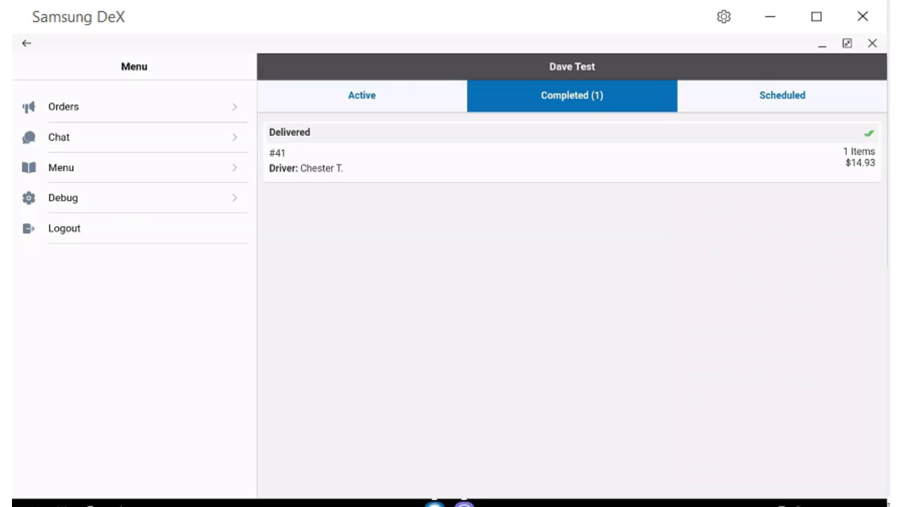
left_click(782, 96)
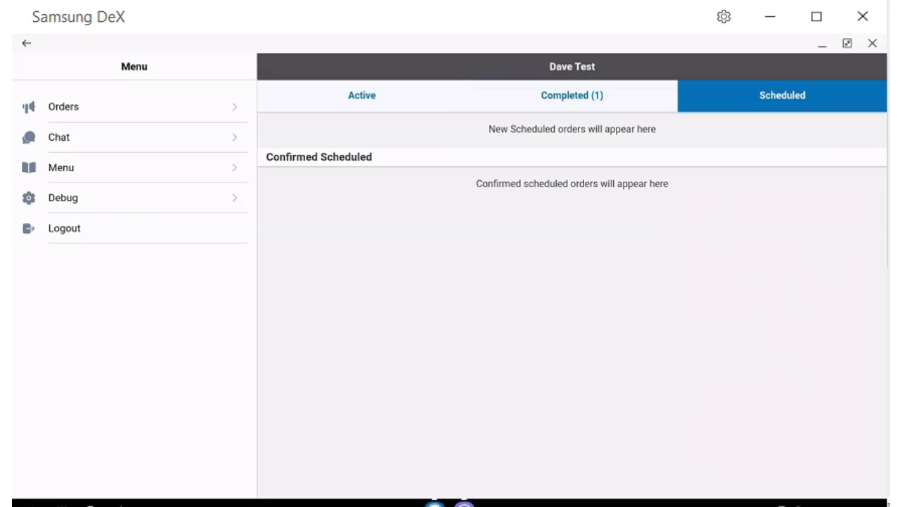
left_click(361, 95)
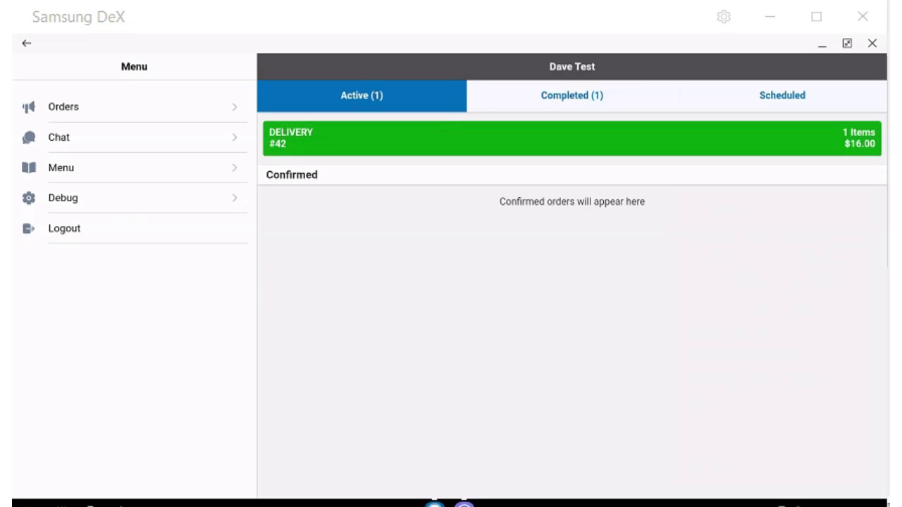
- Accept the incoming Hibachi Chicken delivery order with the pickup time adjusted to 29 minutes
left_click(572, 139)
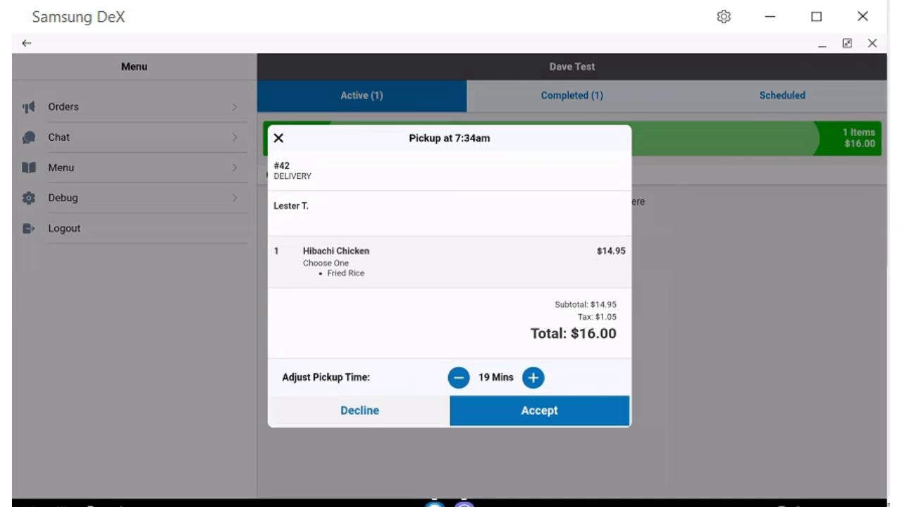
left_click(533, 378)
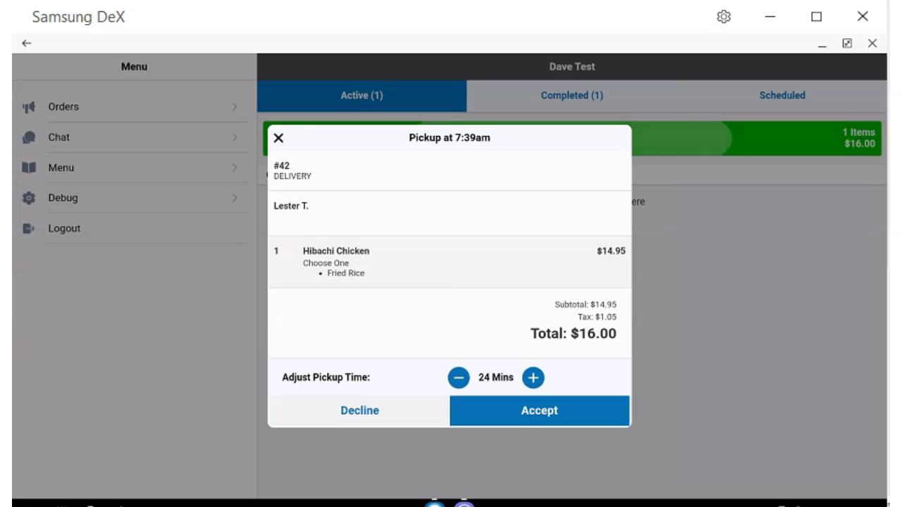
left_click(532, 378)
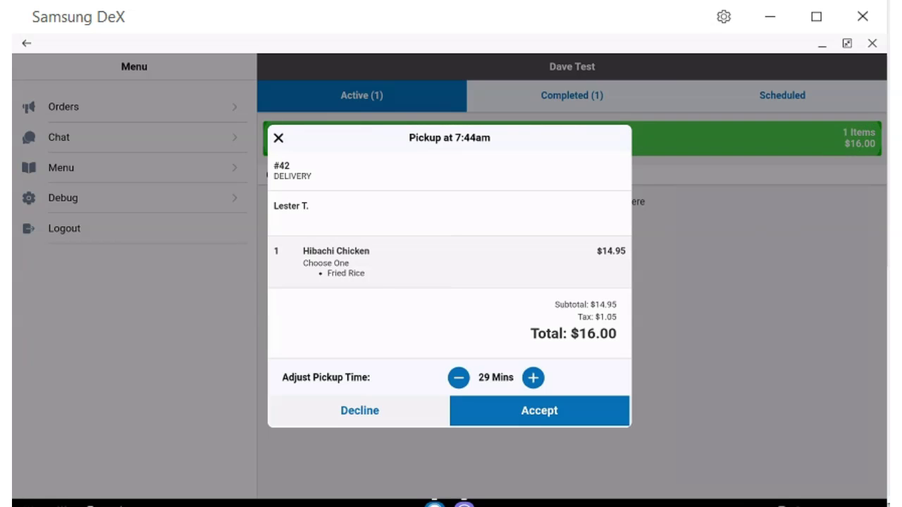
left_click(539, 410)
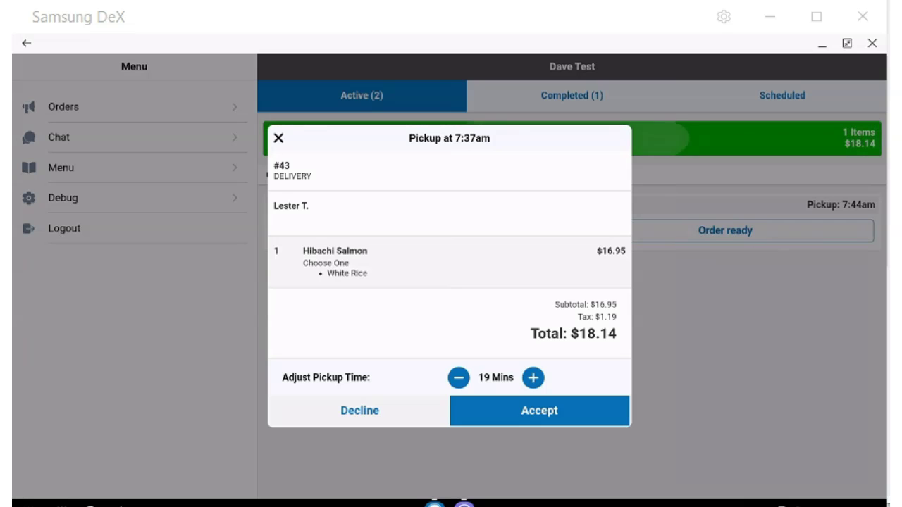
- Decline the incoming Hibachi Salmon order and mark the confirmed Hibachi Chicken order as ready for driver
left_click(359, 411)
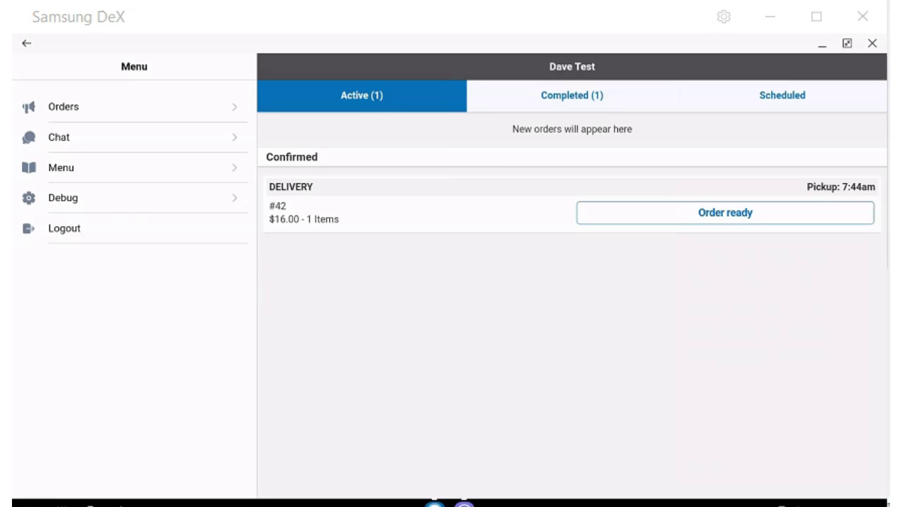
left_click(419, 213)
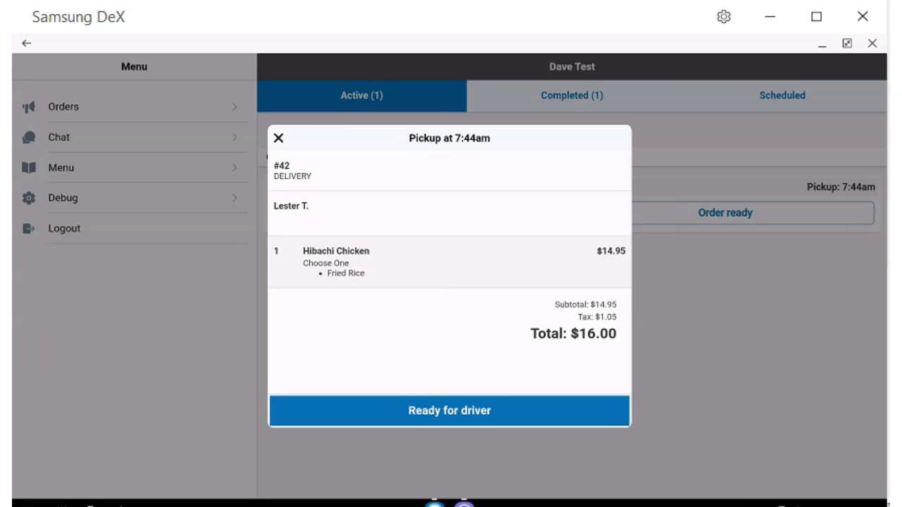
left_click(449, 411)
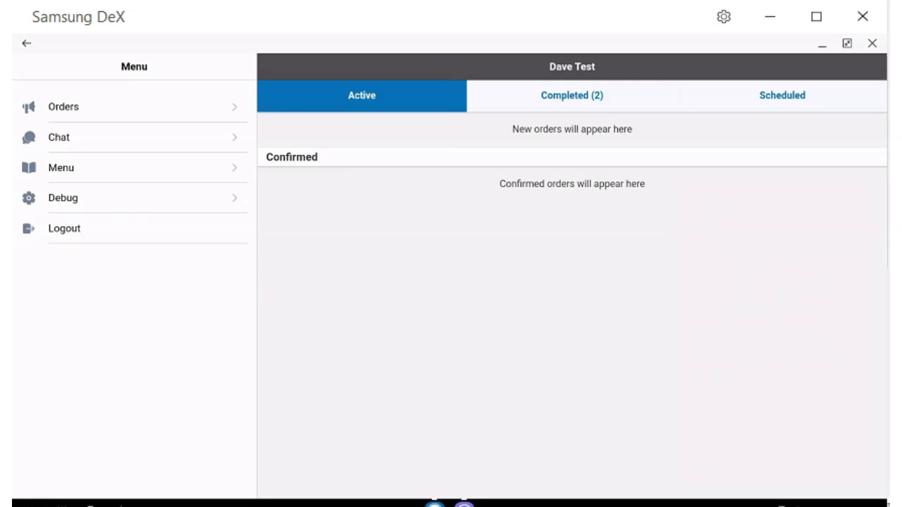
- Check the status of the completed orders, view the scheduled orders, and return to the active ones
left_click(572, 96)
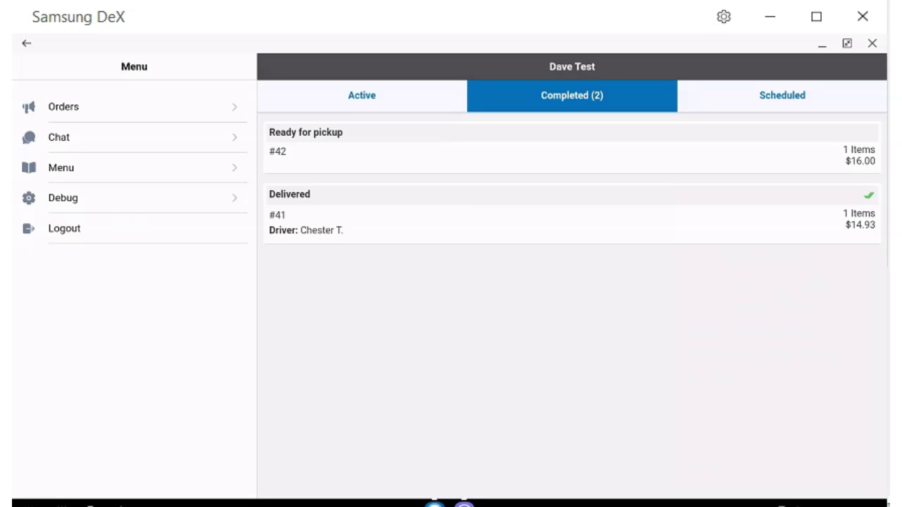
left_click(782, 96)
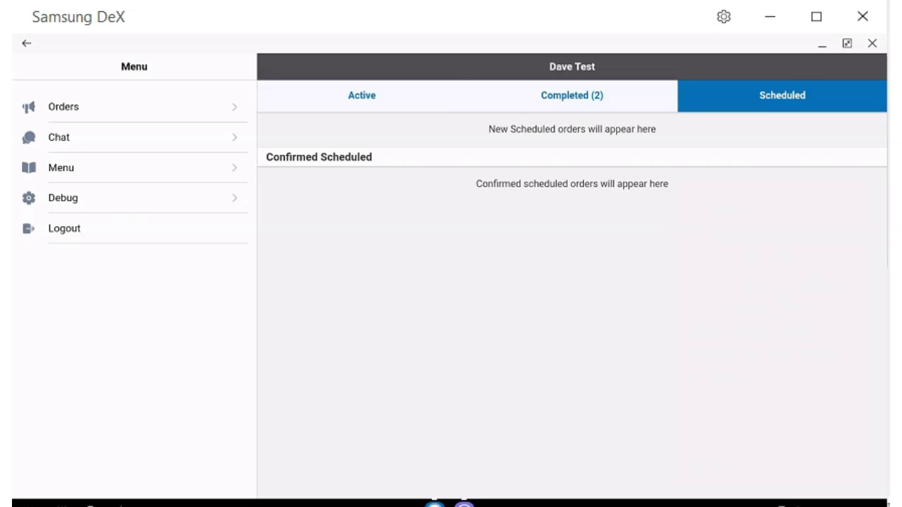
left_click(361, 96)
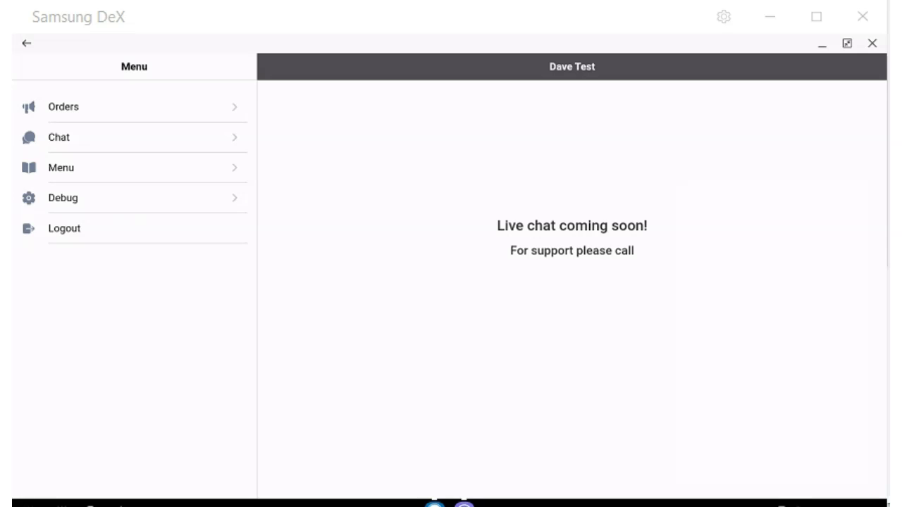
- Hide the Hibachi Chicken menu item with an available date of 01/21/2021 and check its entry in the menu
left_click(61, 168)
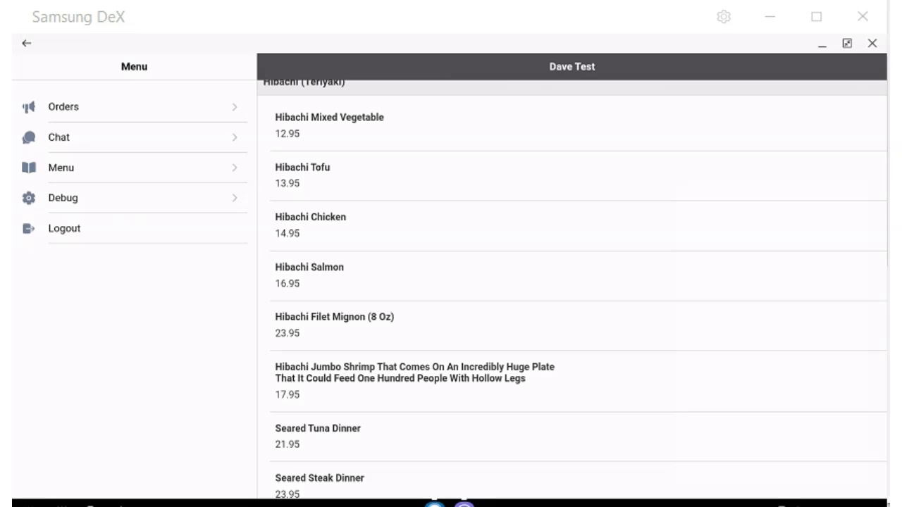
left_click(311, 225)
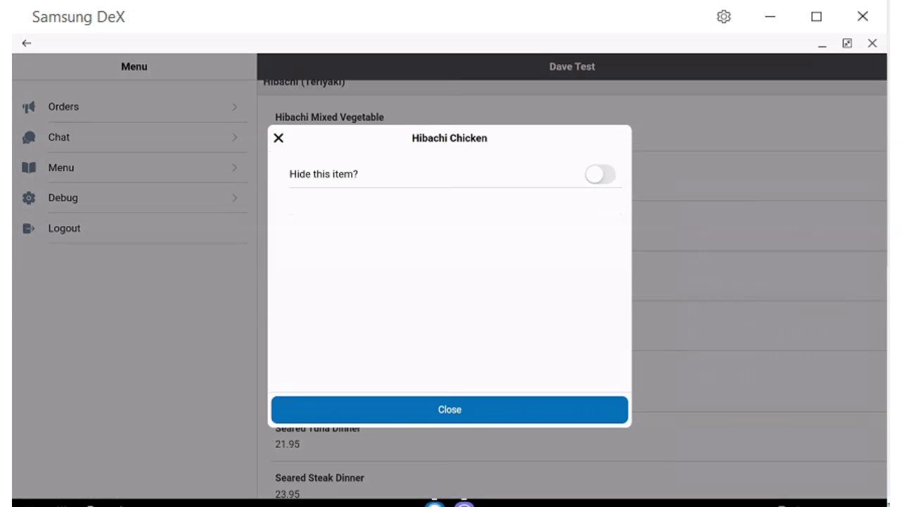
left_click(600, 174)
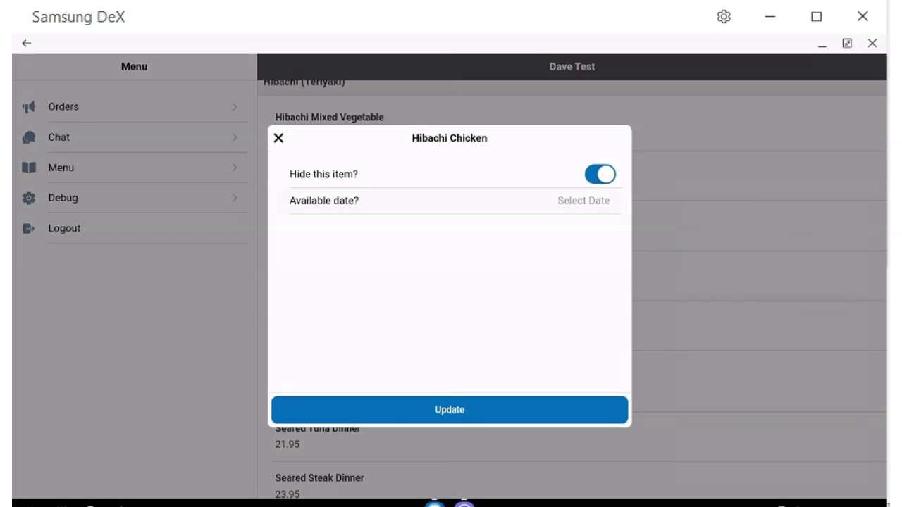
left_click(583, 201)
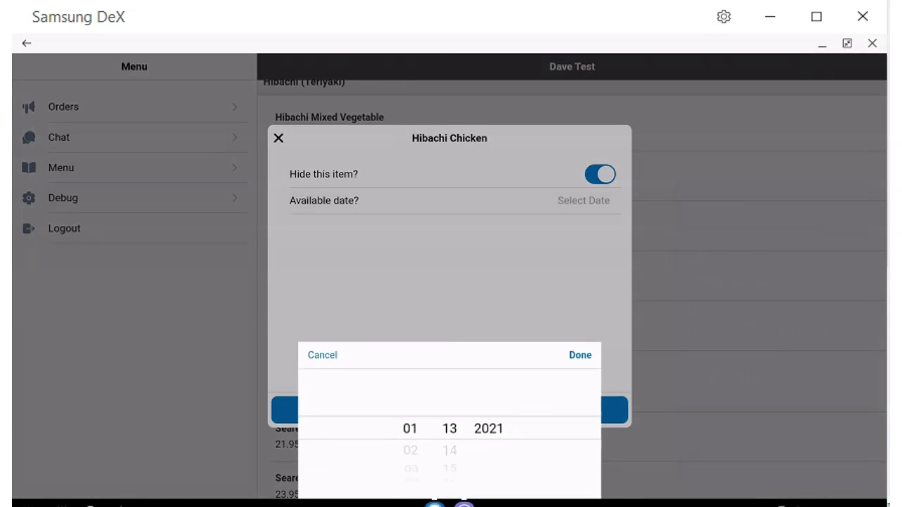
scroll(449, 429, "down", 8)
left_click(580, 355)
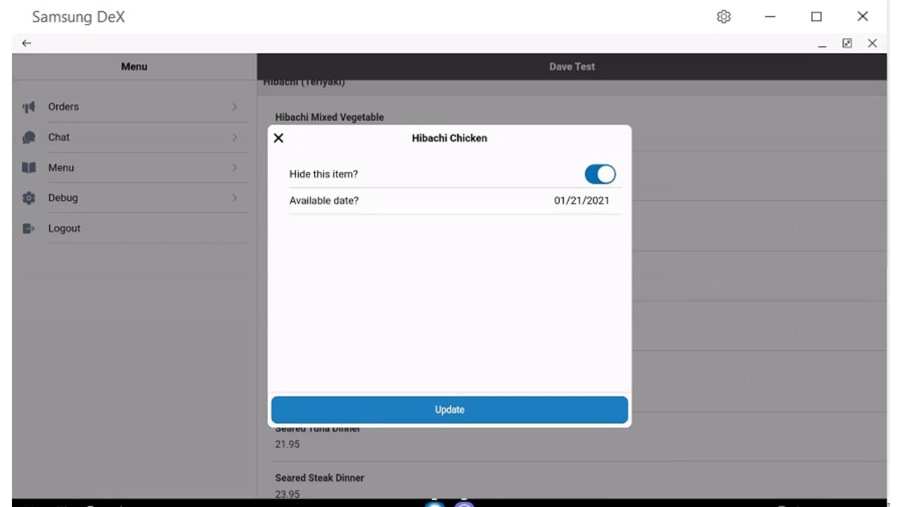
left_click(449, 410)
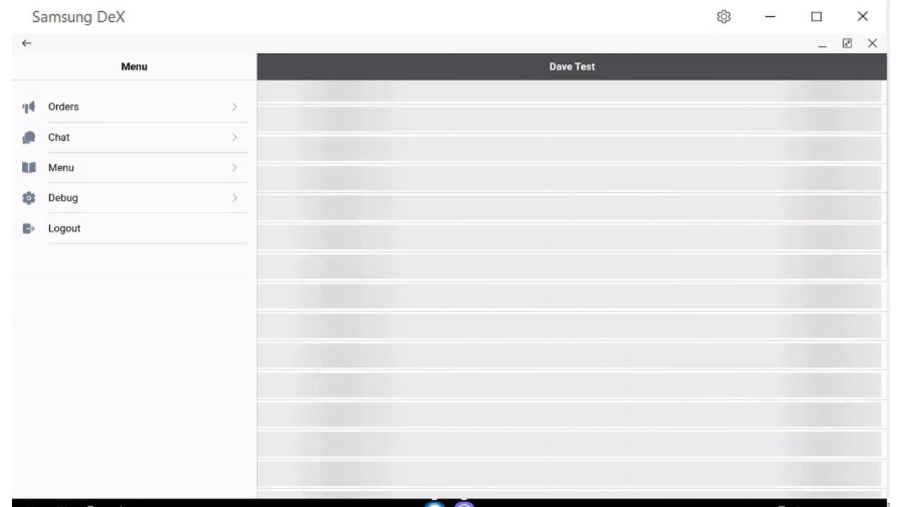
scroll(571, 289, "down", 3)
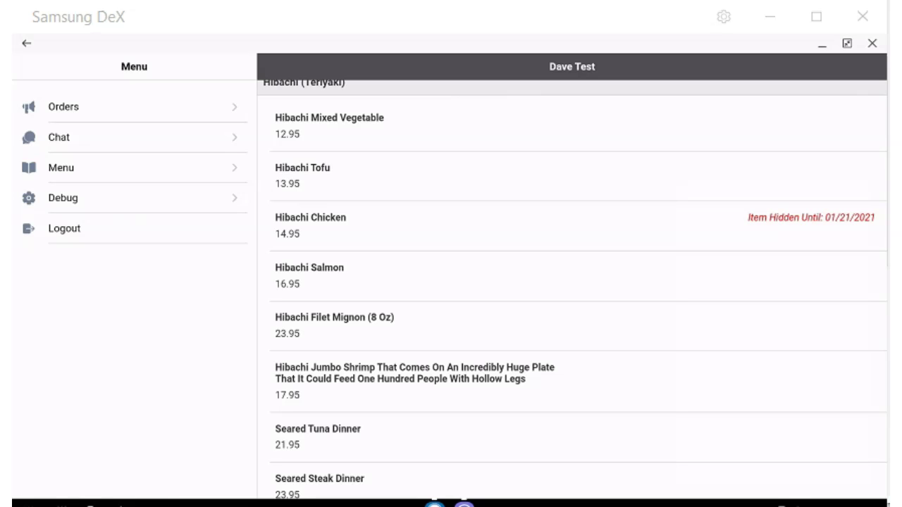
- View the app's debug information, return to the orders, and log out of the restaurant account
left_click(134, 198)
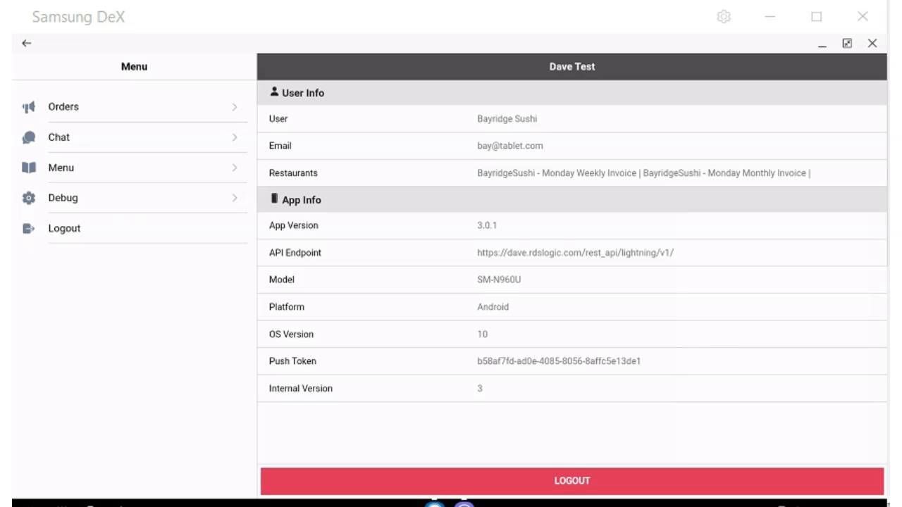
left_click(134, 107)
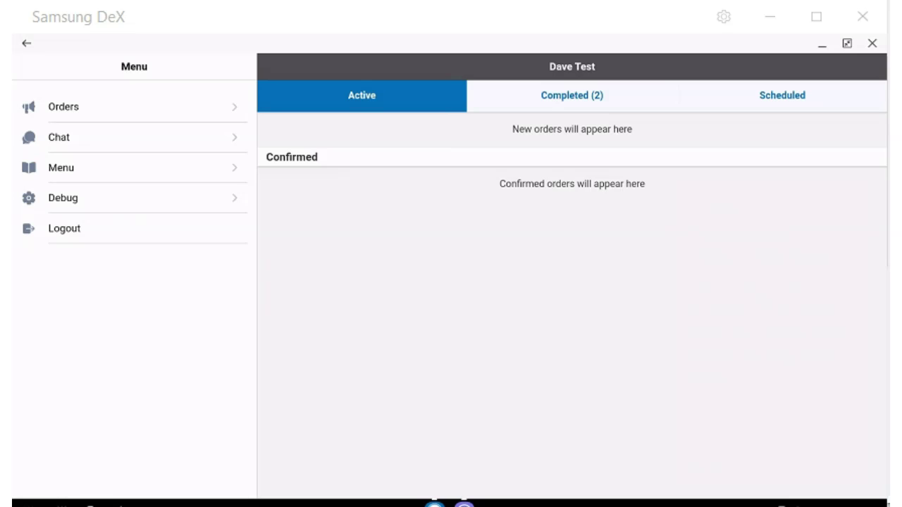
left_click(134, 229)
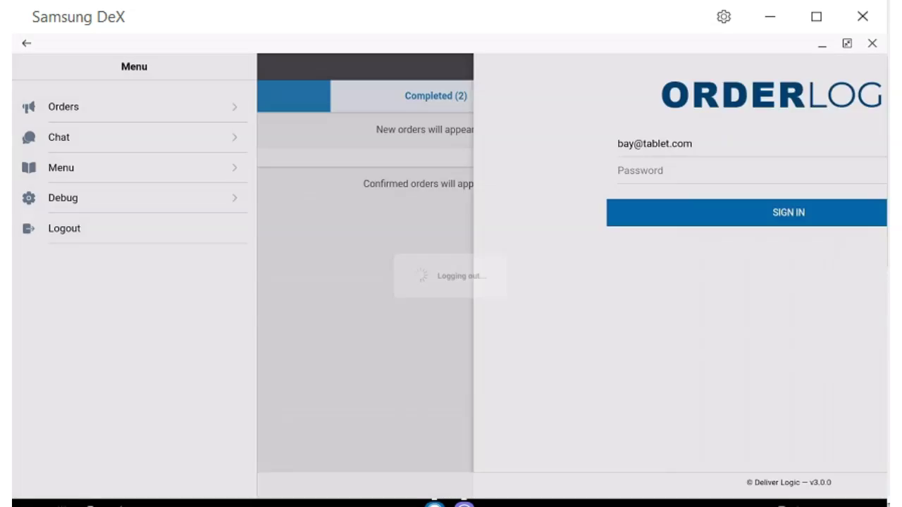